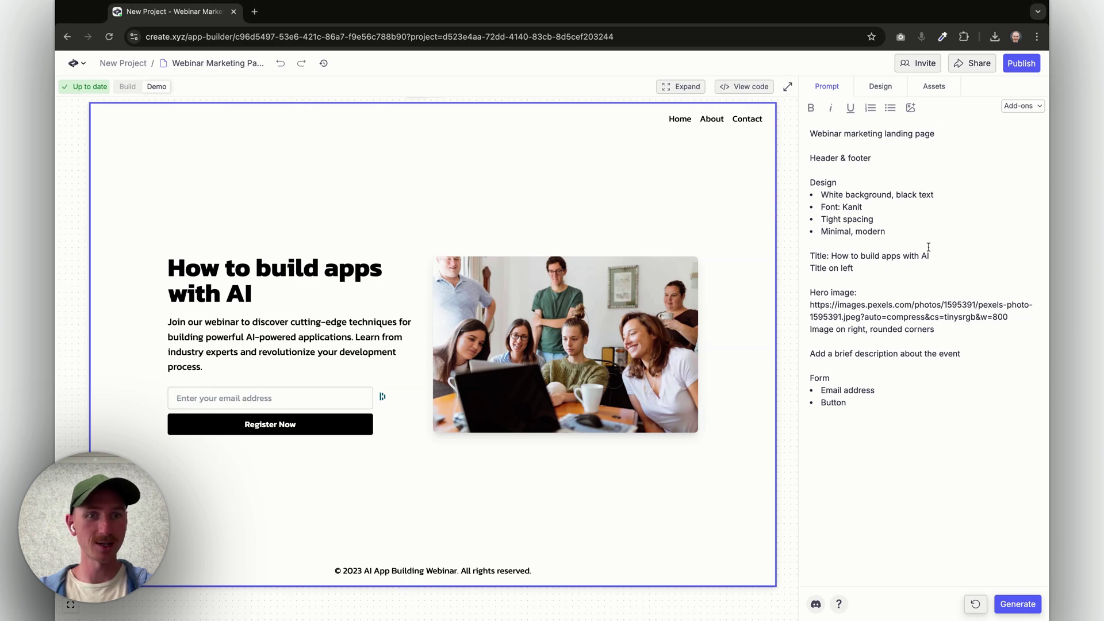
Step: Add a "Button" heading with a bulleted list below the Form section of the prompt
{"action": "left_click", "coordinate": [863, 410]}
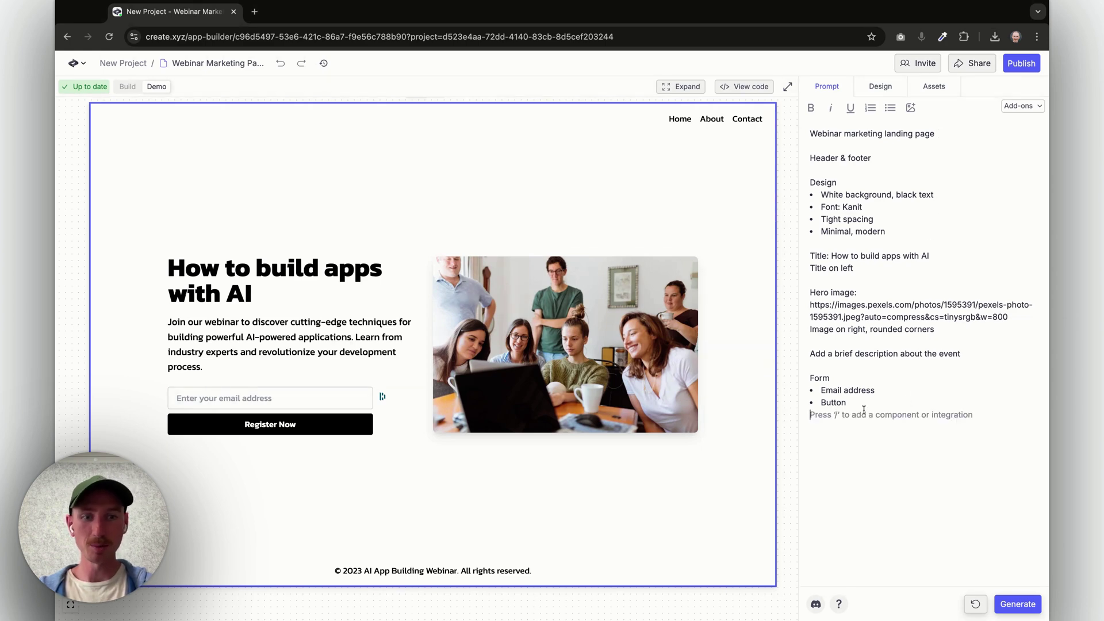
{"action": "key", "text": "Return"}
{"action": "type", "text": "Button"}
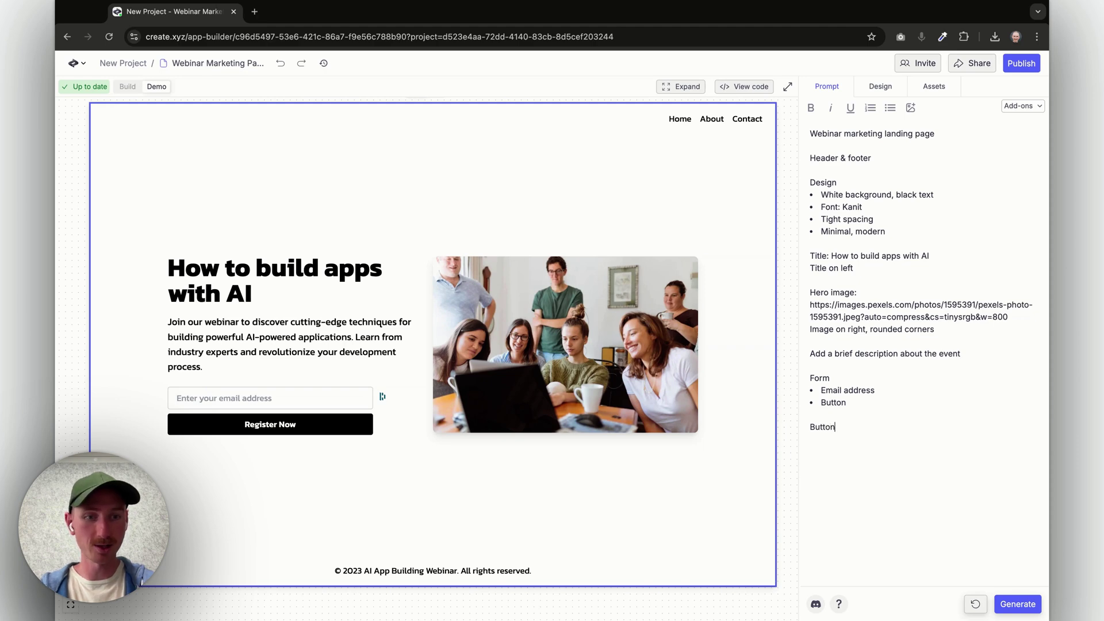
{"action": "key", "text": "Return"}
{"action": "type", "text": "- "}
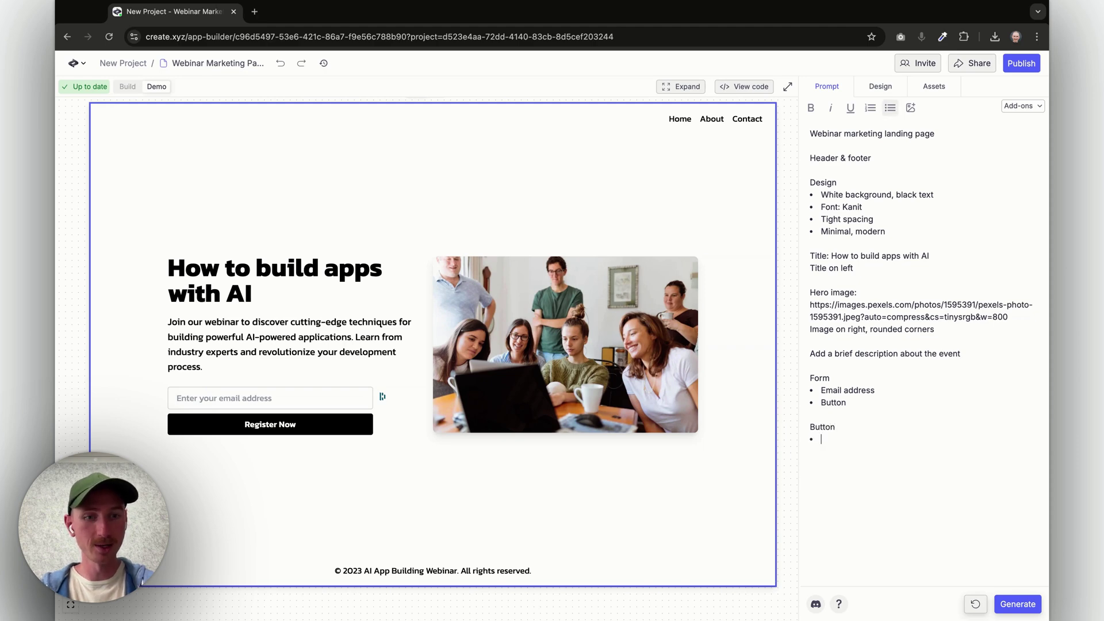
Step: Fill the bullet with "Hover effect animation, left to right slide, change the background to white and the text to black" and generate the page
{"action": "type", "text": "Ho"}
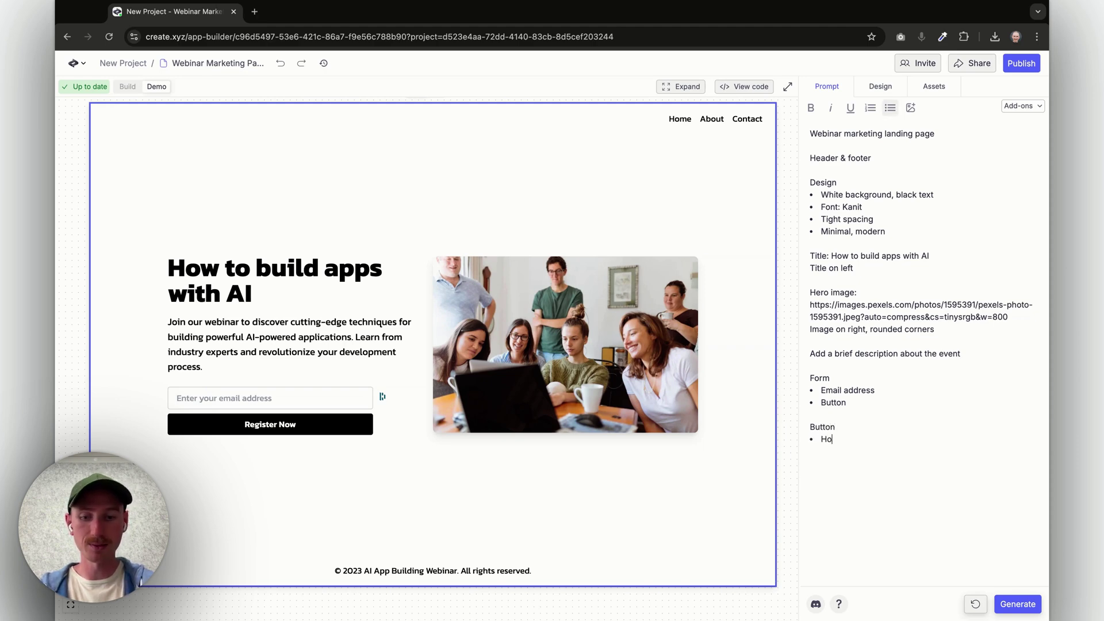
{"action": "type", "text": "ver effect ani"}
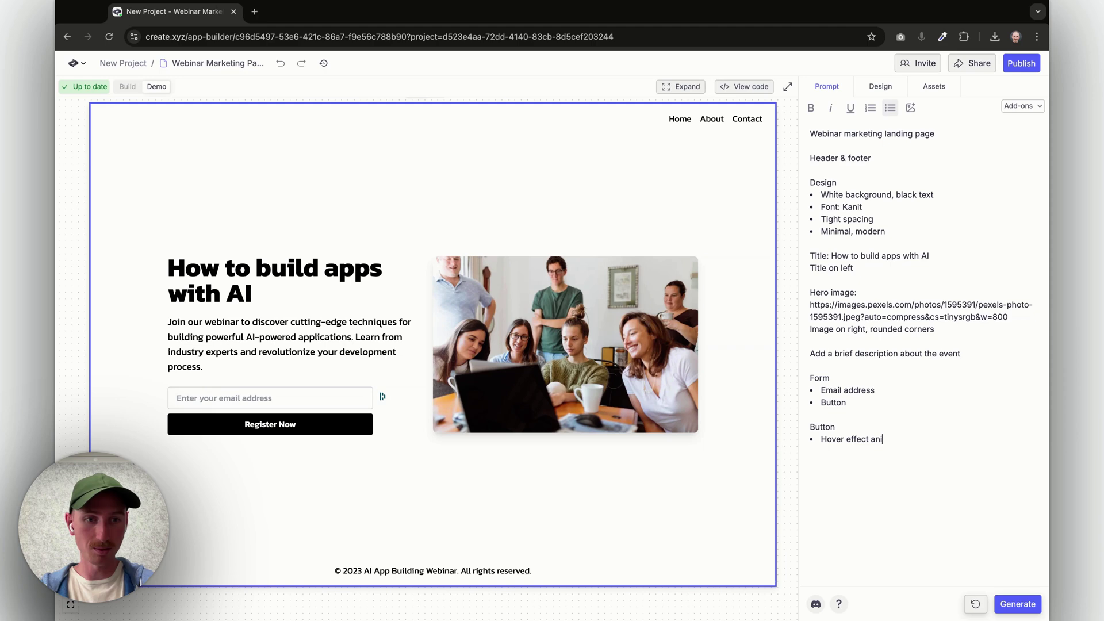
{"action": "type", "text": "mation, left to righ"}
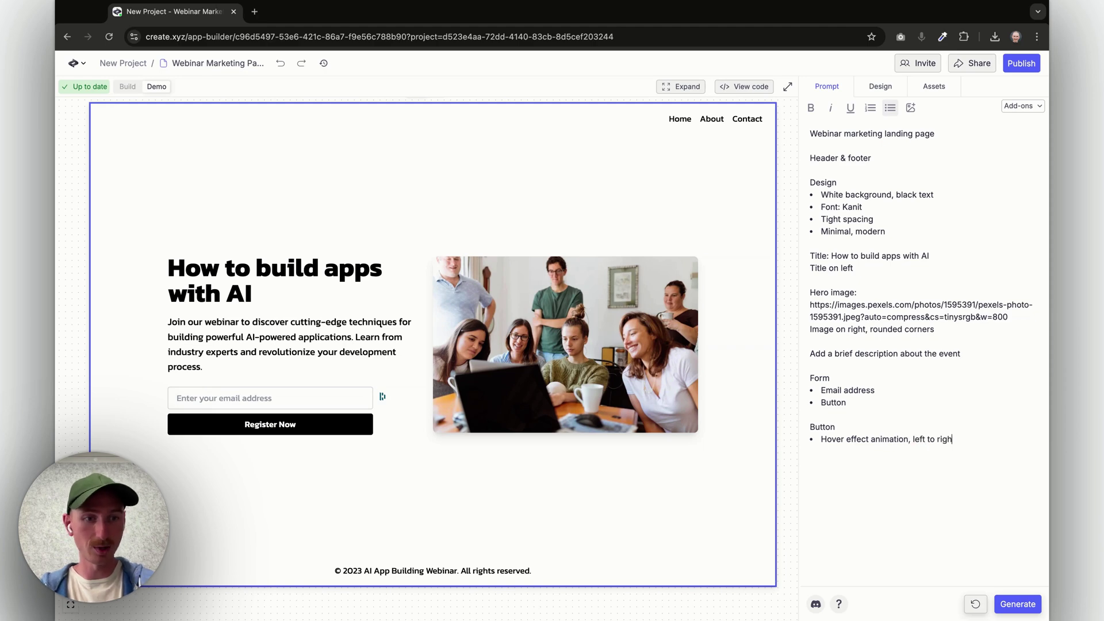
{"action": "type", "text": "t slide, change "}
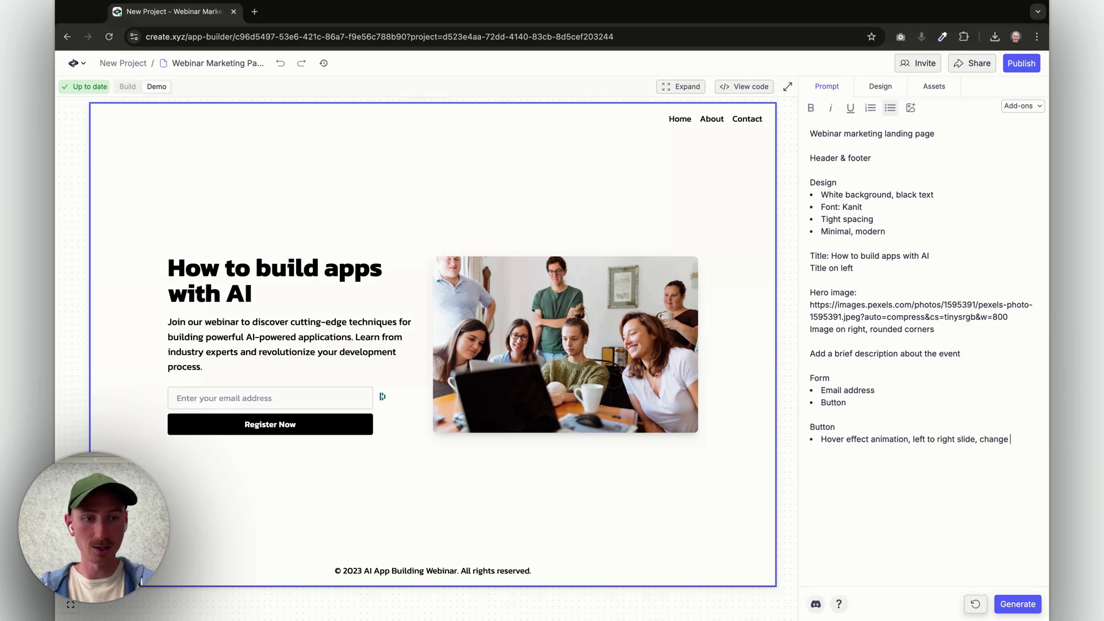
{"action": "type", "text": "the background "}
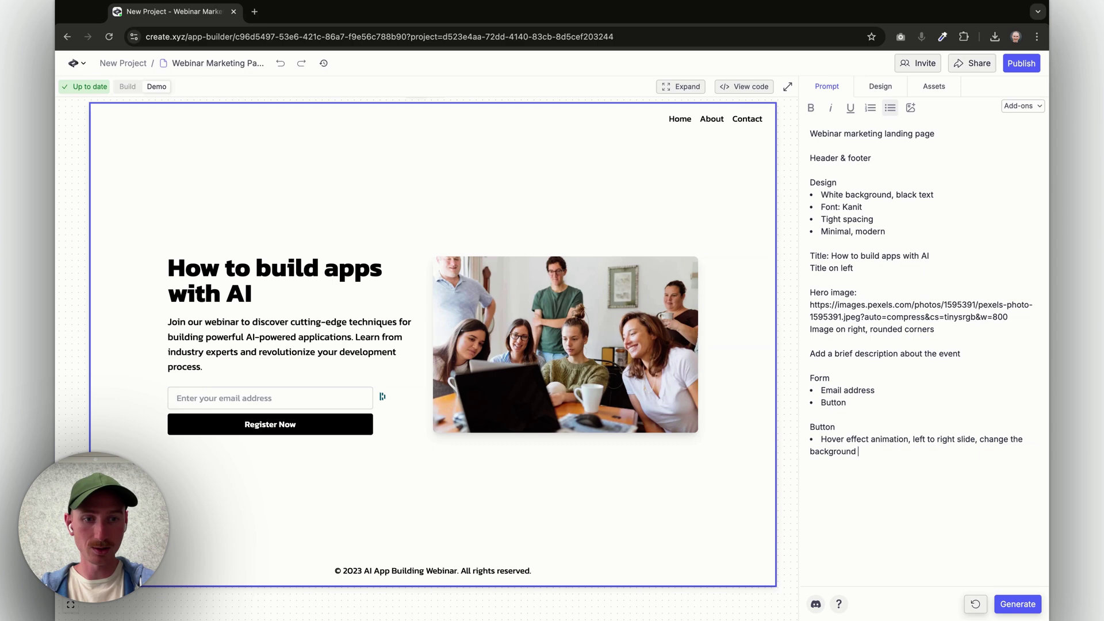
{"action": "type", "text": "to white and th"}
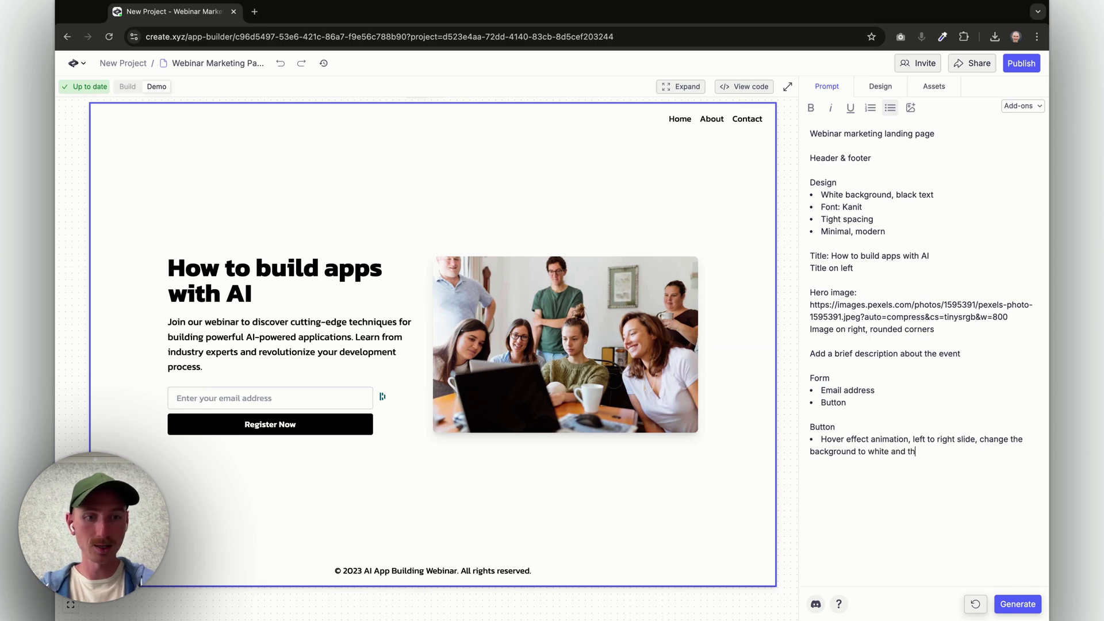
{"action": "type", "text": "e text to black"}
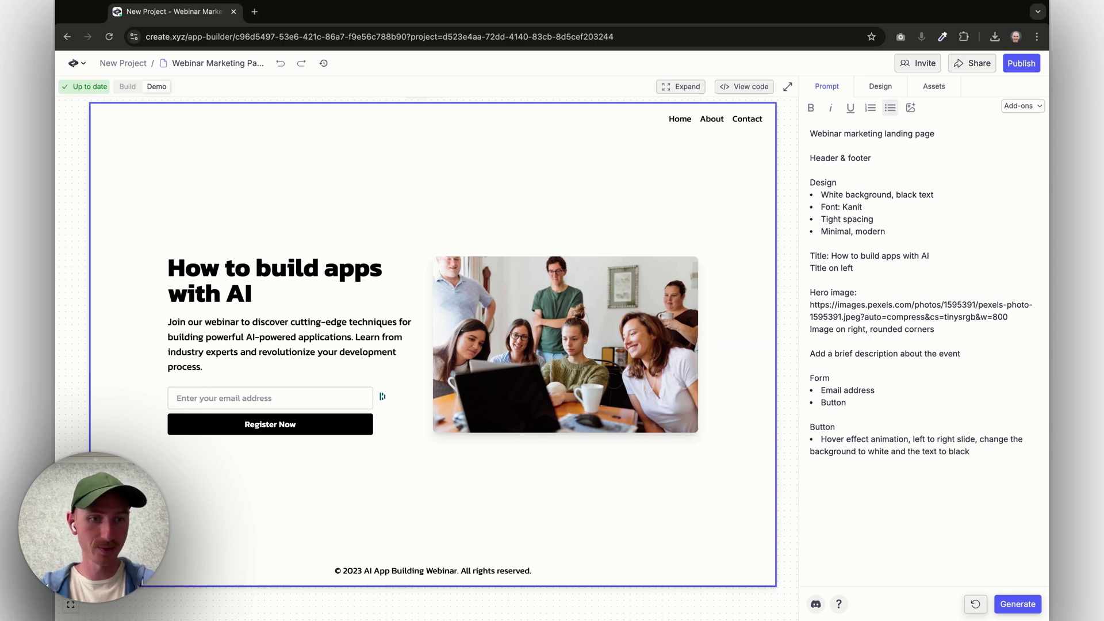
{"action": "key", "text": "super+Return"}
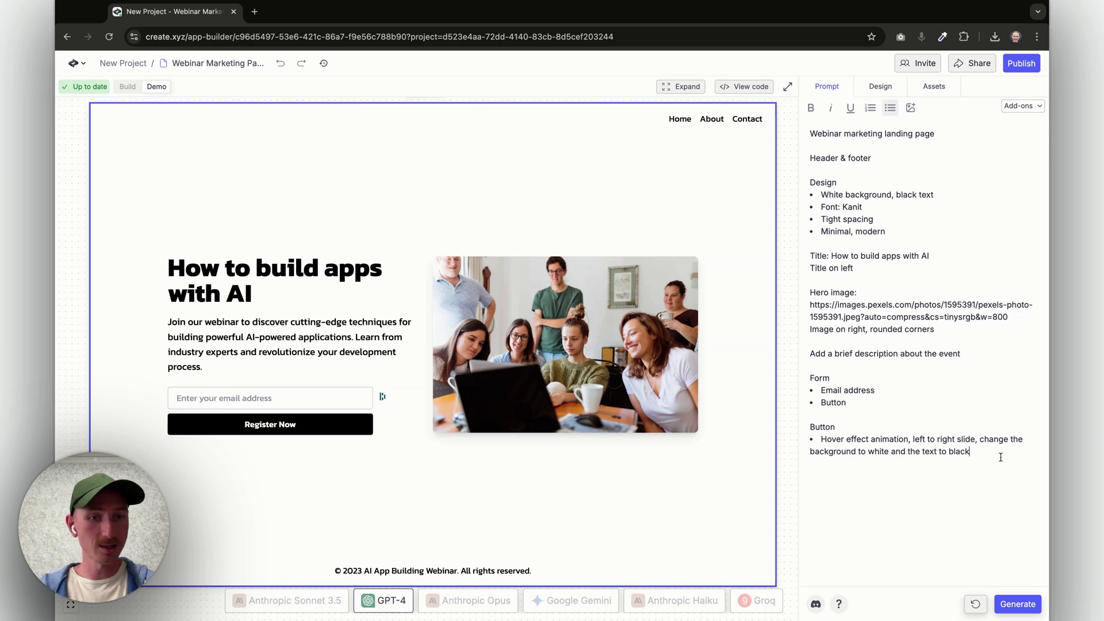
Step: Add a "First load animation" section to the prompt's end with the bullet "The image should expand to fill the space"
{"action": "key", "text": "Return"}
{"action": "key", "text": "Return"}
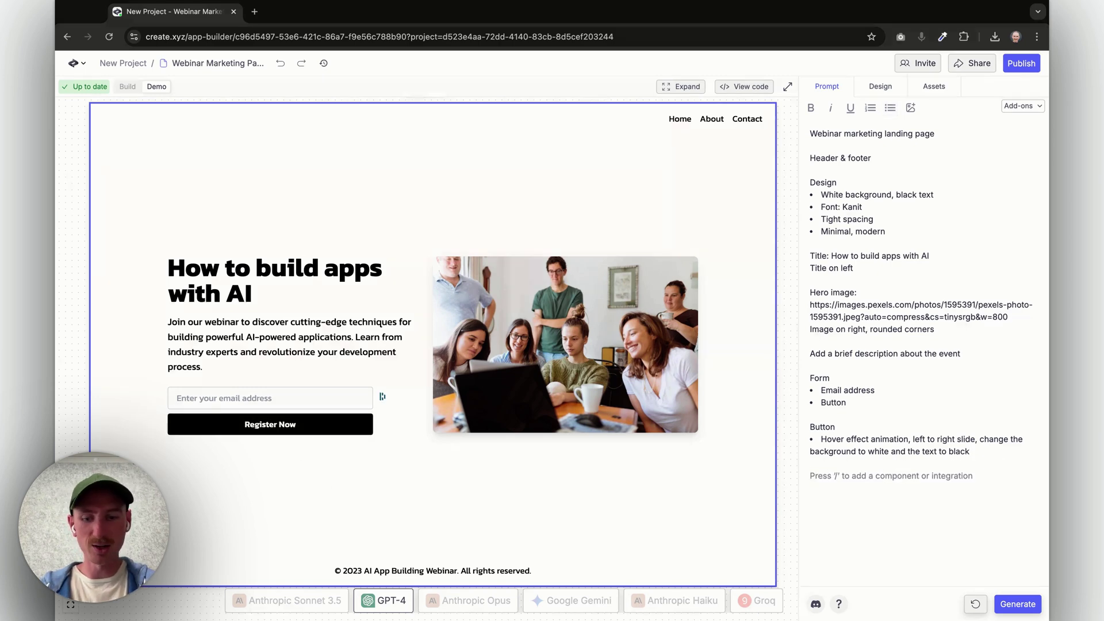
{"action": "type", "text": "First load animation"}
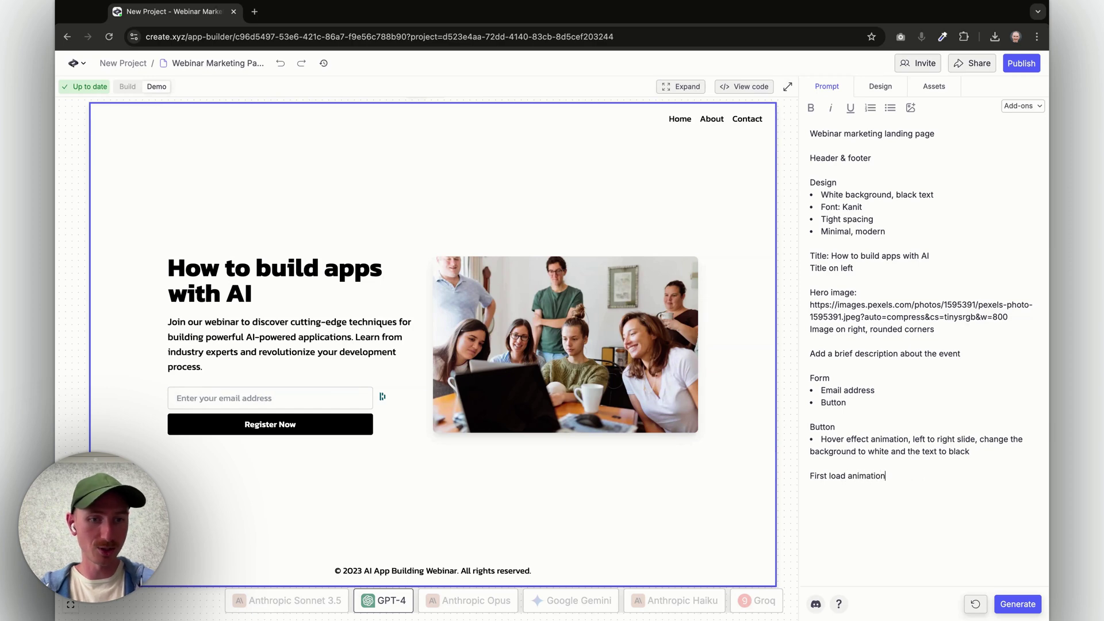
{"action": "key", "text": "Return"}
{"action": "type", "text": "- "}
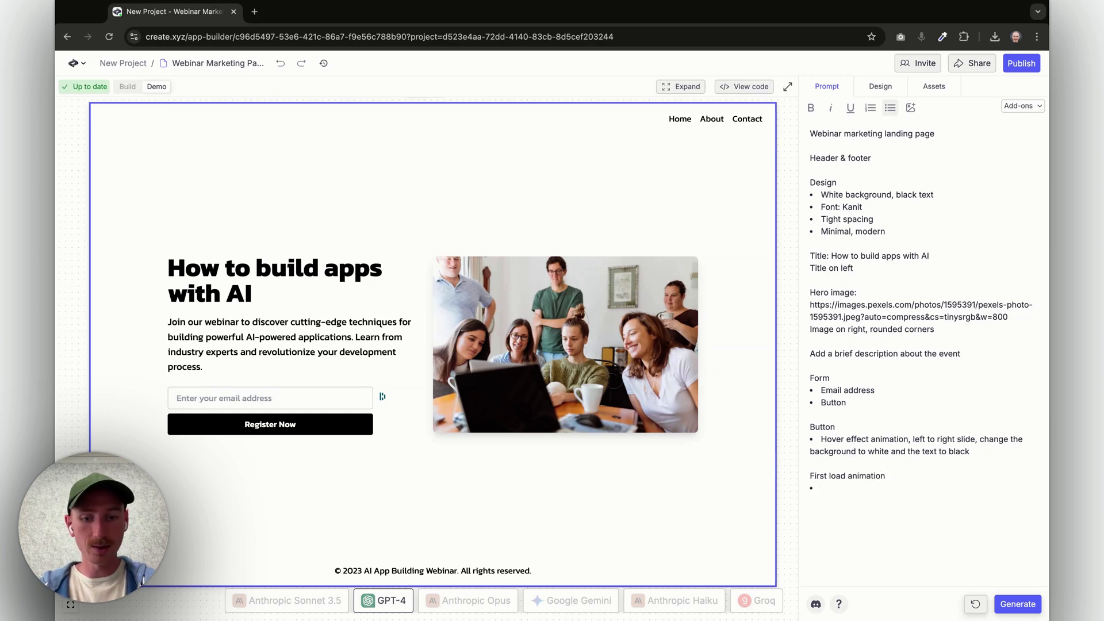
{"action": "type", "text": "The image shoul"}
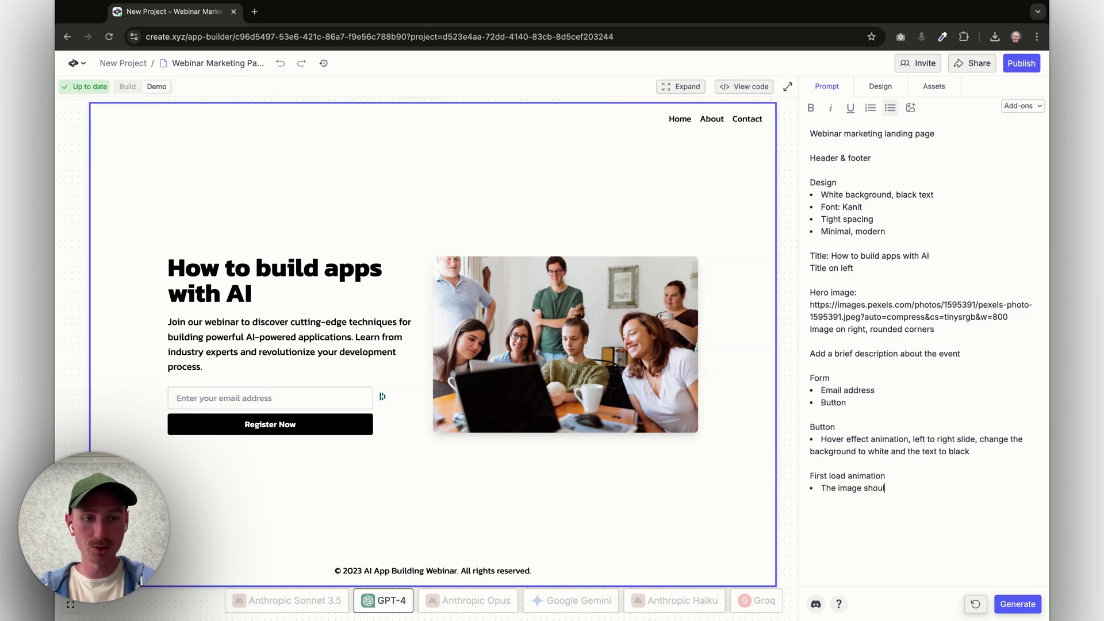
{"action": "type", "text": "d expand to fill the space"}
{"action": "key", "text": "Return"}
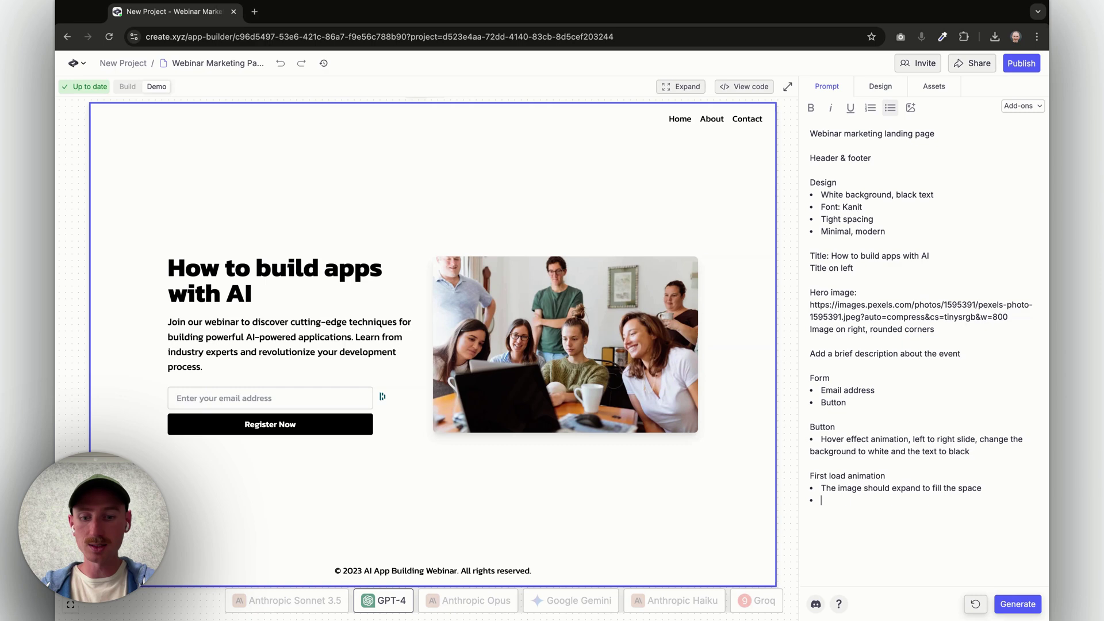
Step: Add the bullet "The text flies in from the left" under the first load animation section and generate the page
{"action": "type", "text": "The text fl"}
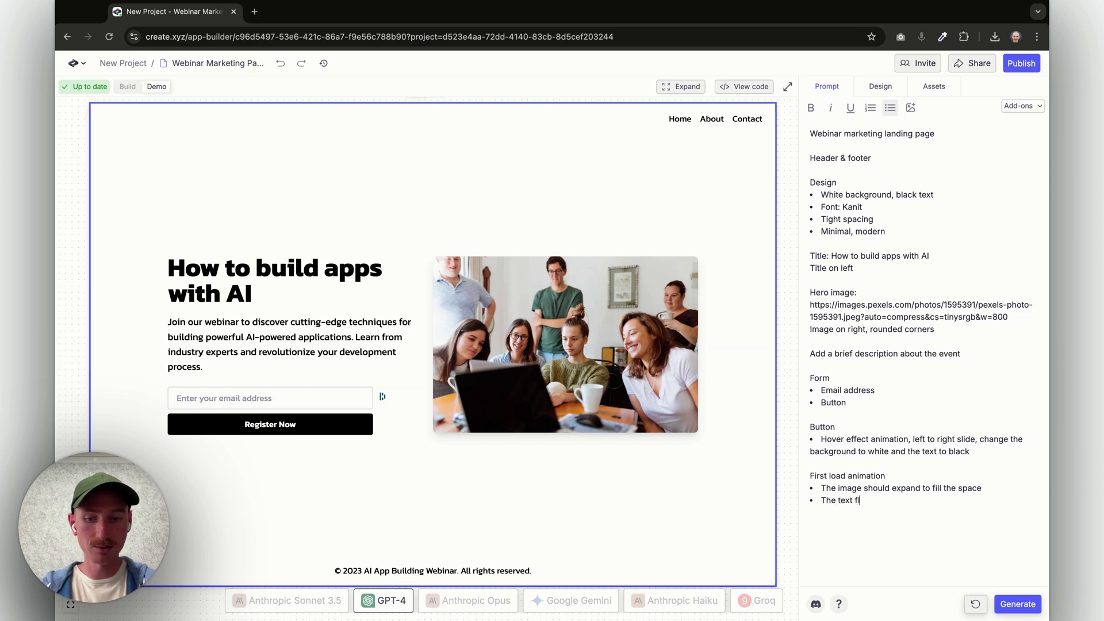
{"action": "type", "text": "ies in from the left side"}
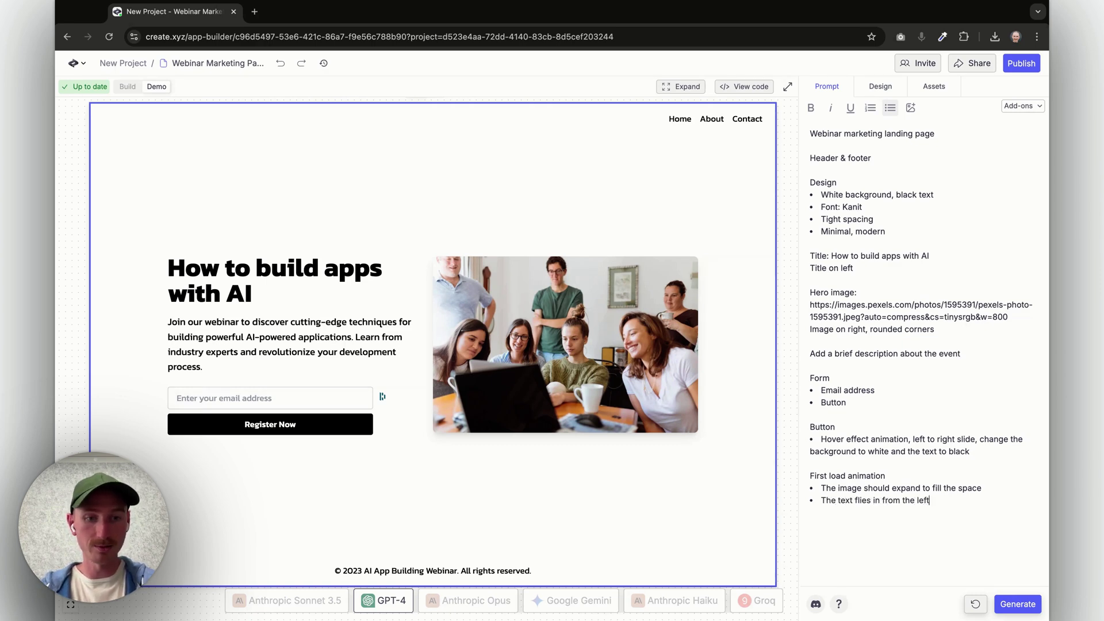
{"action": "left_click", "coordinate": [1018, 604]}
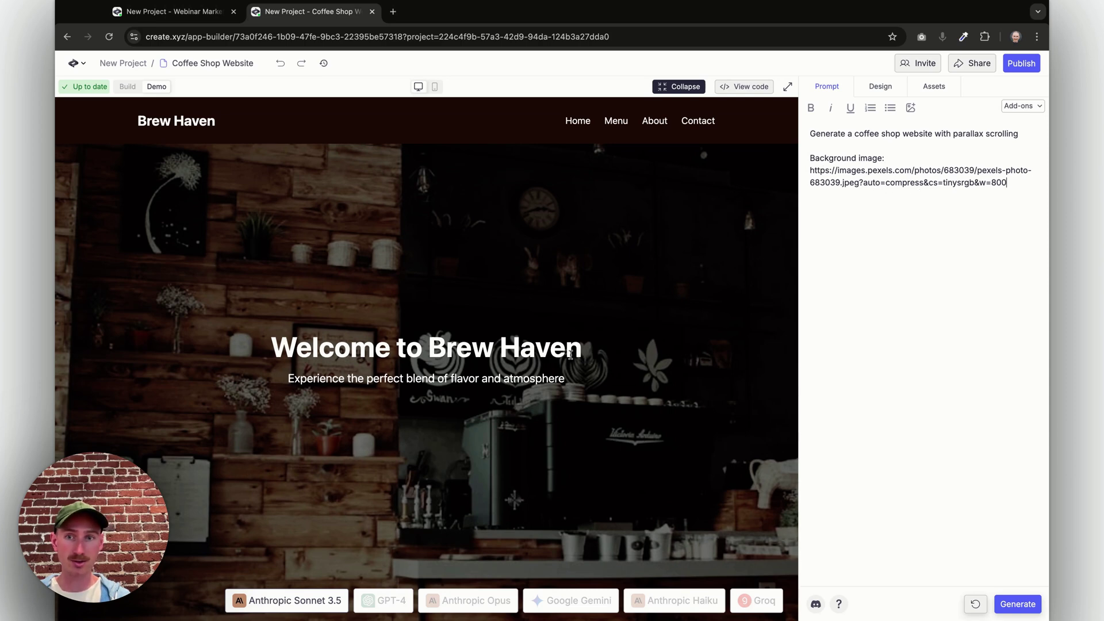
Step: Examine the parallax scrolling of the coffee shop website preview, in both collapsed and expanded view
{"action": "scroll", "coordinate": [570, 355], "scroll_direction": "down", "scroll_amount": 3}
{"action": "scroll", "coordinate": [570, 355], "scroll_direction": "down", "scroll_amount": 2}
{"action": "scroll", "coordinate": [581, 334], "scroll_direction": "up", "scroll_amount": 5}
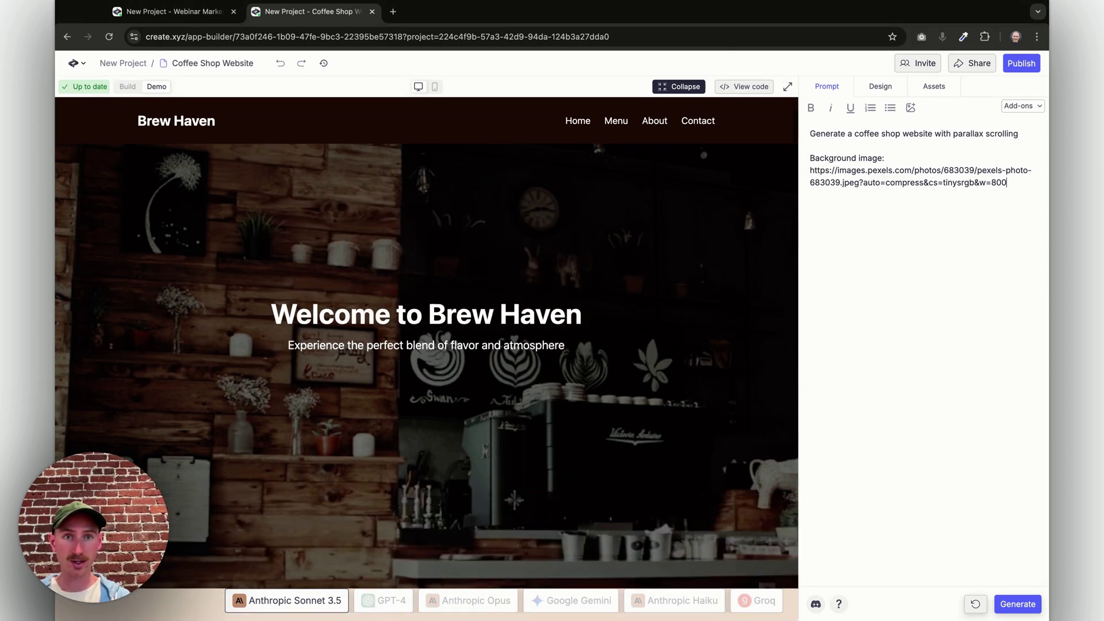
{"action": "left_click", "coordinate": [676, 89]}
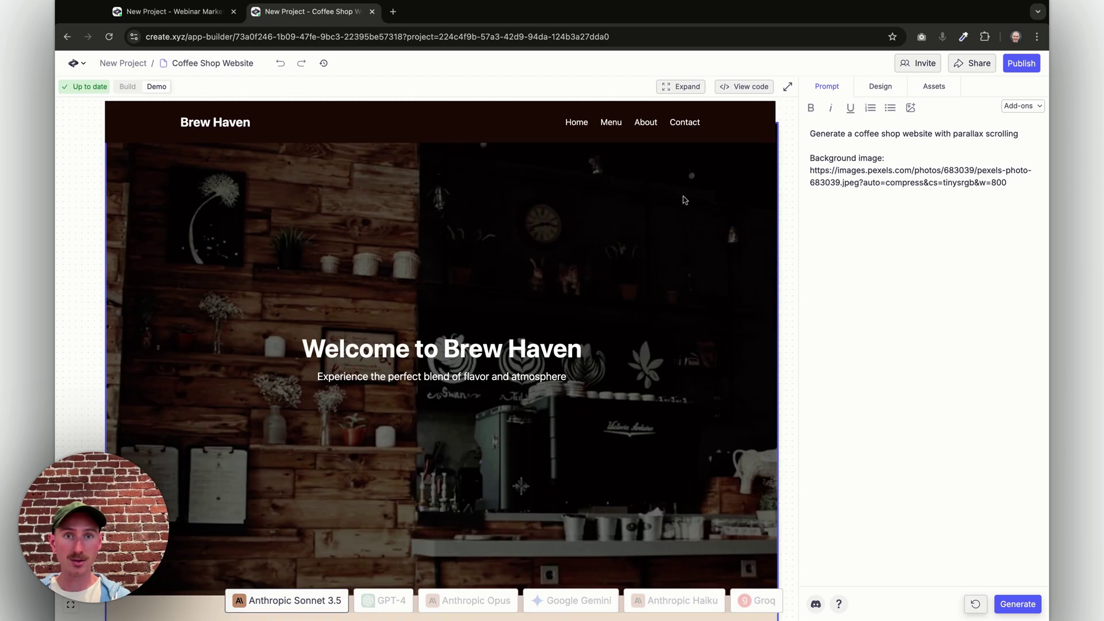
{"action": "left_click", "coordinate": [681, 86]}
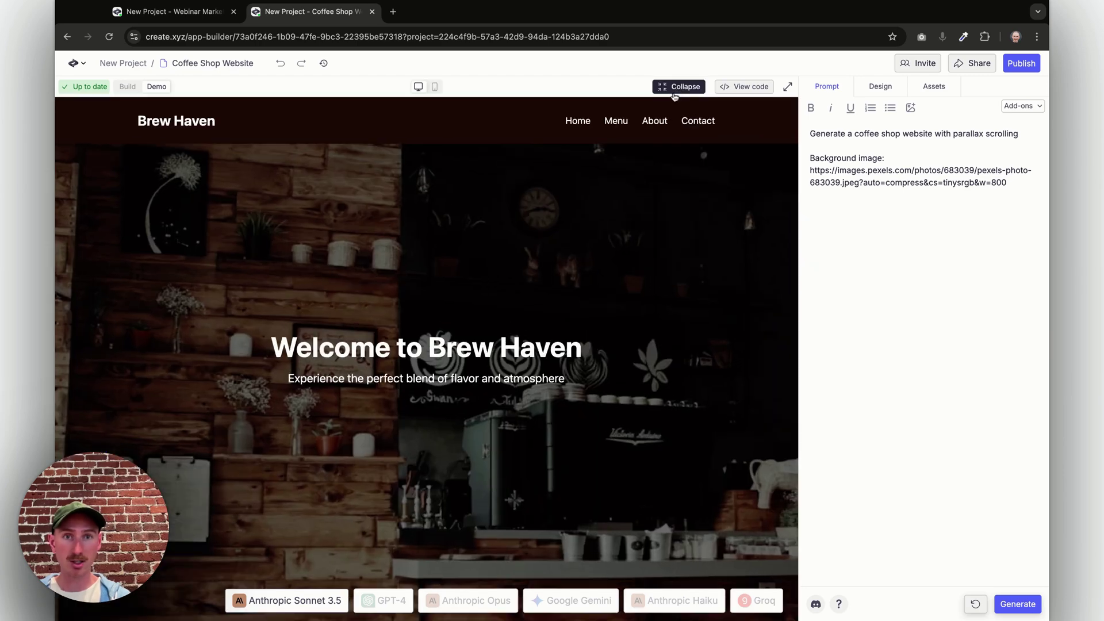
{"action": "scroll", "coordinate": [601, 355], "scroll_direction": "down", "scroll_amount": 3}
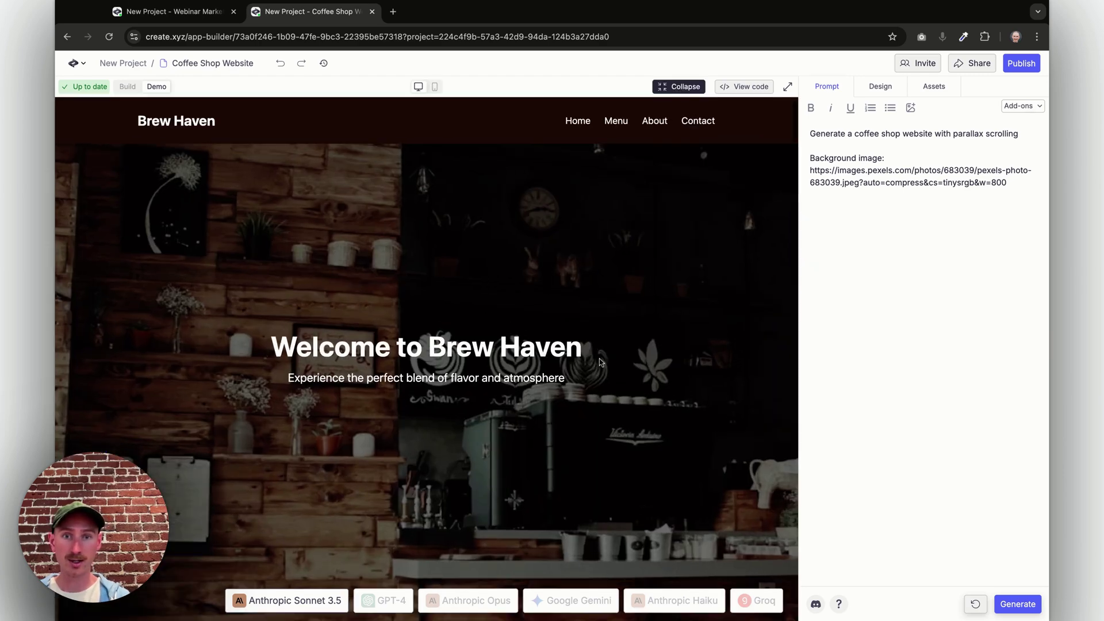
{"action": "scroll", "coordinate": [600, 361], "scroll_direction": "up", "scroll_amount": 3}
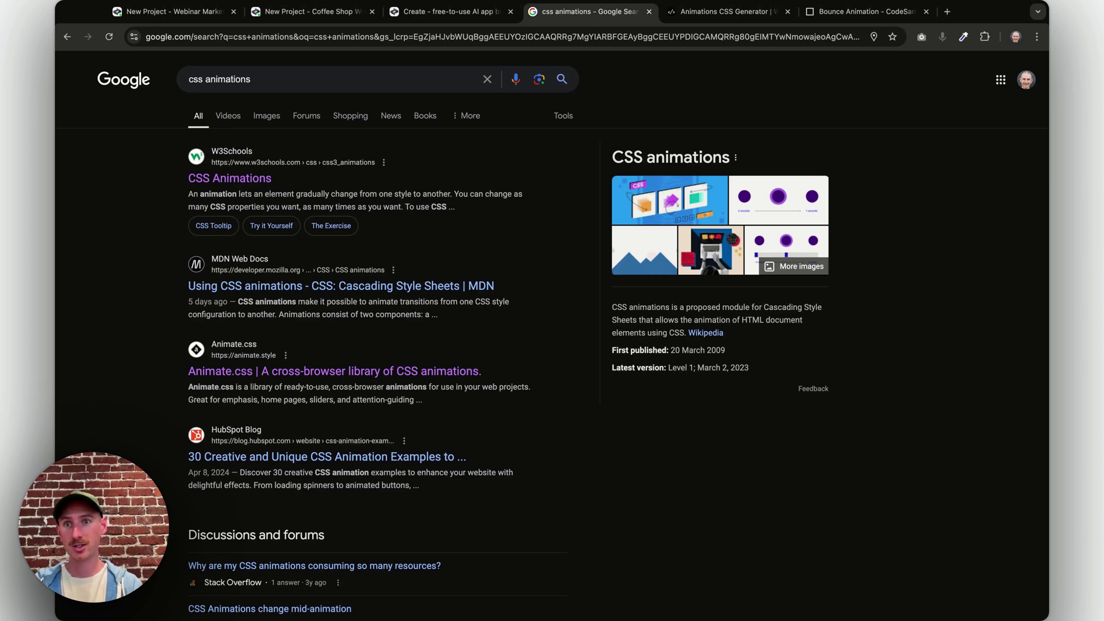
{"action": "left_click", "coordinate": [716, 12]}
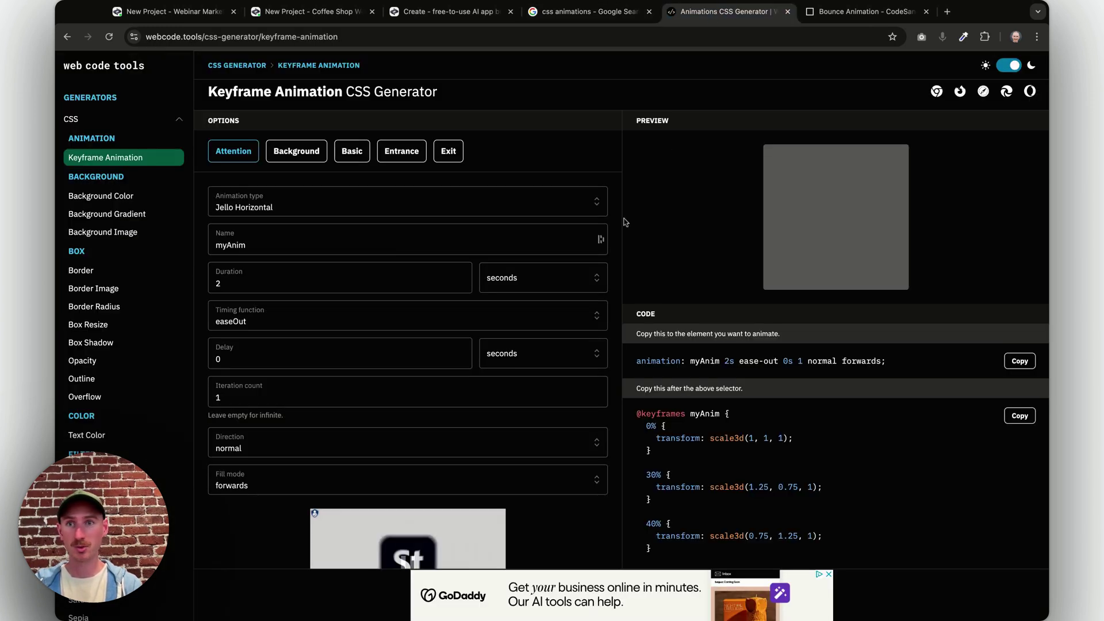
{"action": "left_click", "coordinate": [302, 212]}
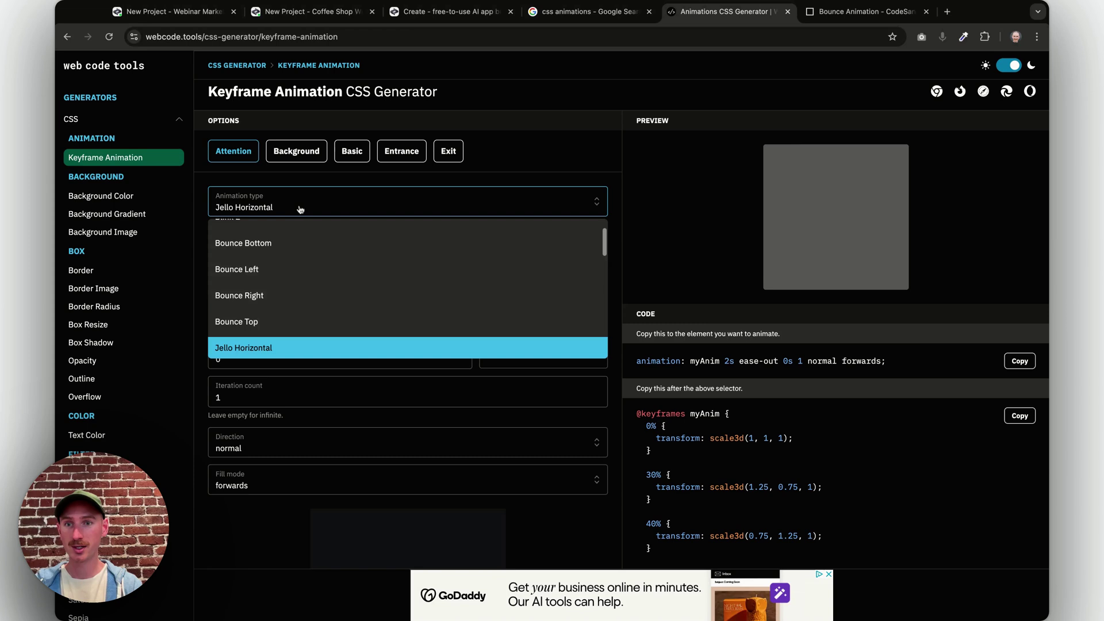
{"action": "left_click", "coordinate": [258, 294]}
{"action": "left_click", "coordinate": [291, 210]}
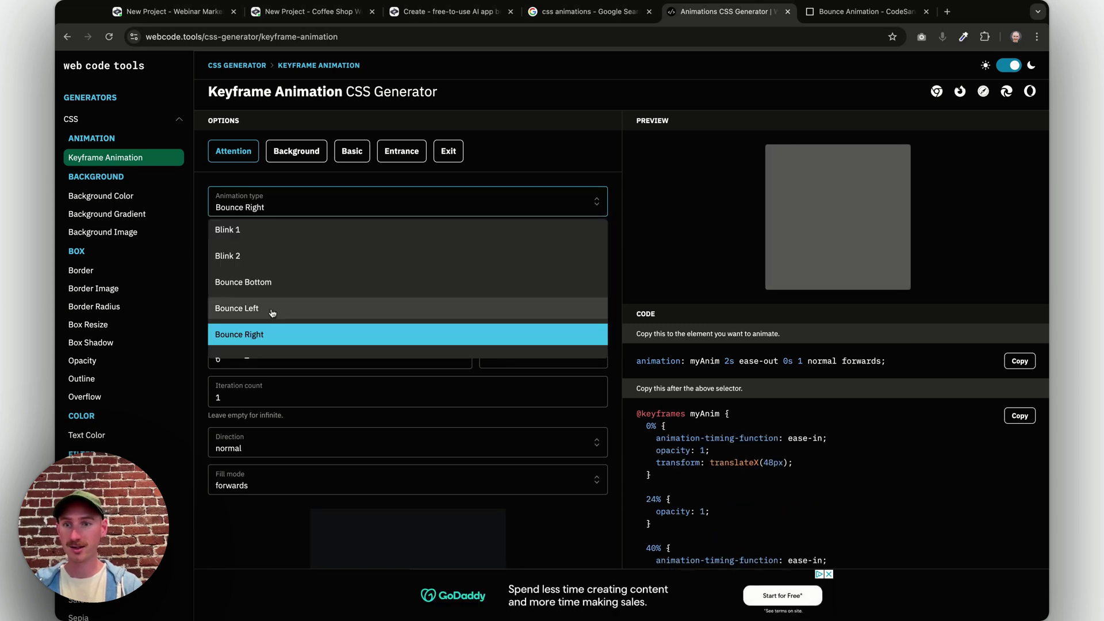
{"action": "scroll", "coordinate": [276, 313], "scroll_direction": "down", "scroll_amount": 2}
{"action": "left_click", "coordinate": [273, 320]}
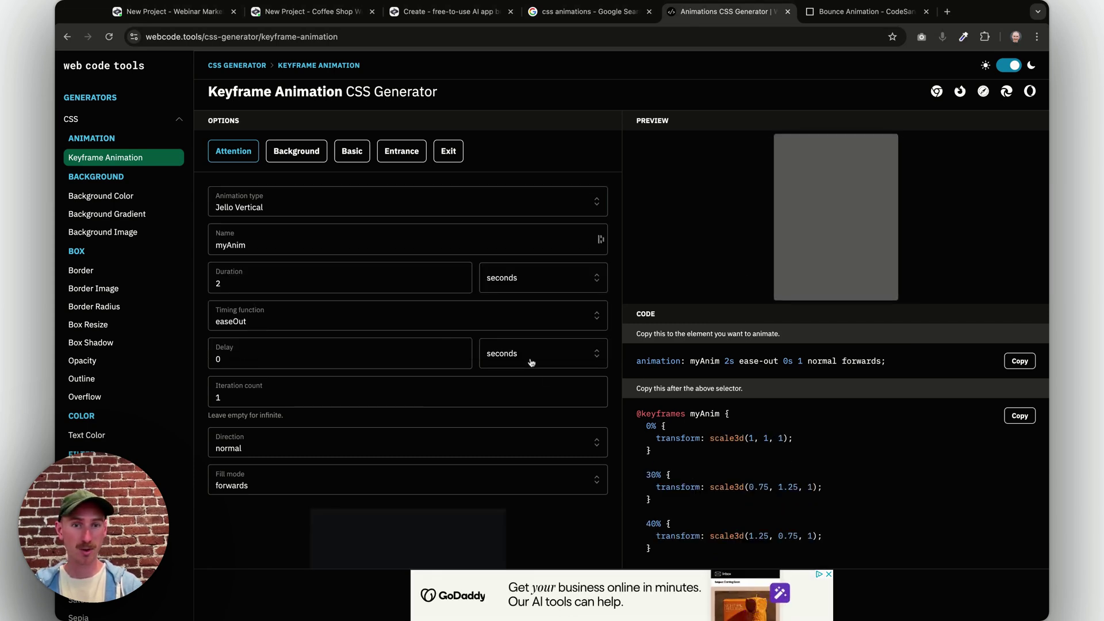
{"action": "left_click", "coordinate": [1019, 415]}
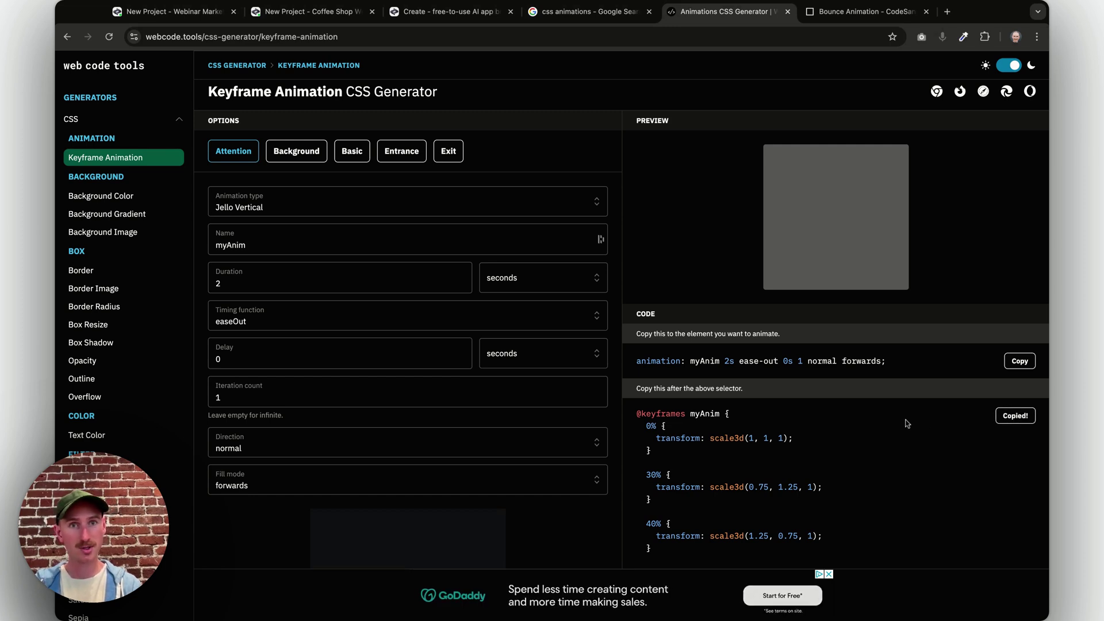
Step: Switch to the Bounce Animation sandbox in CodeSandbox and view the code of Logo.js, index.js and styles.css
{"action": "left_click", "coordinate": [856, 19]}
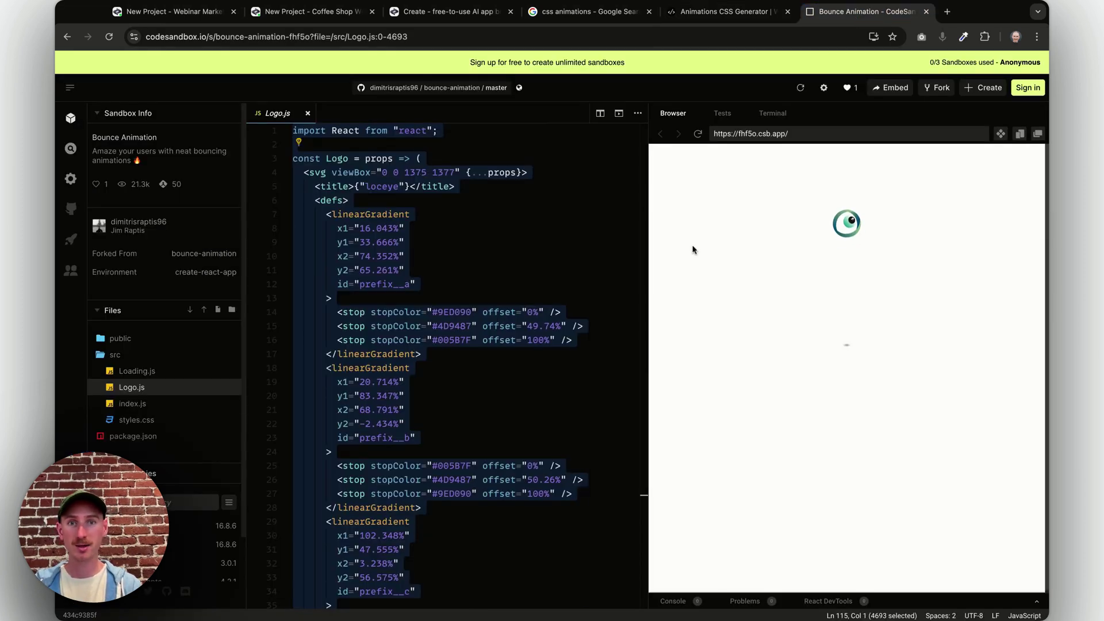
{"action": "left_click", "coordinate": [410, 270]}
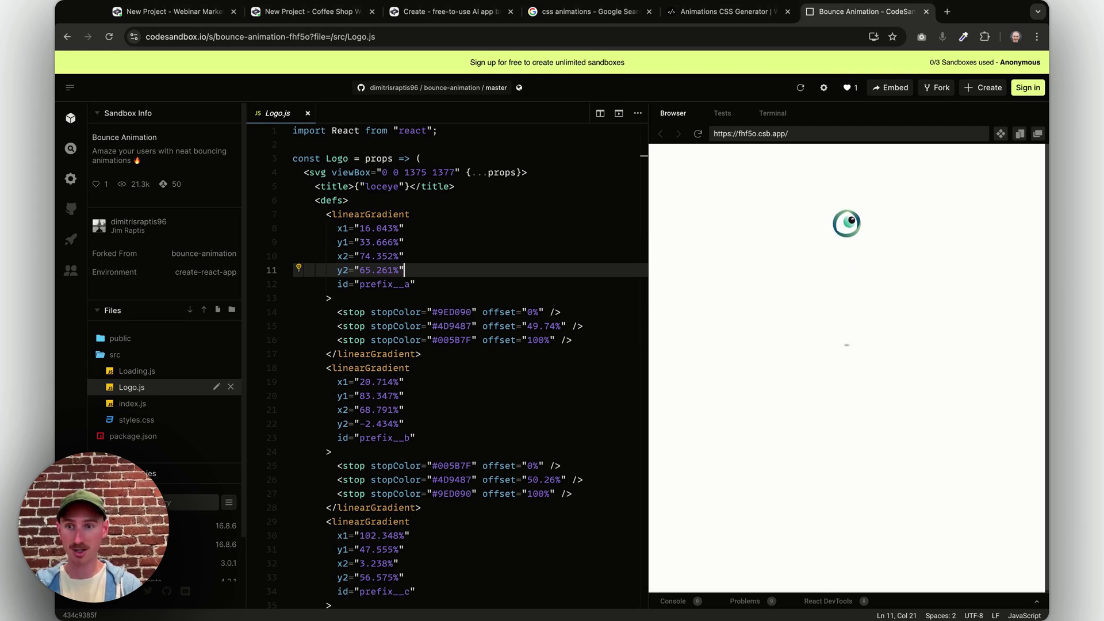
{"action": "left_click", "coordinate": [132, 403]}
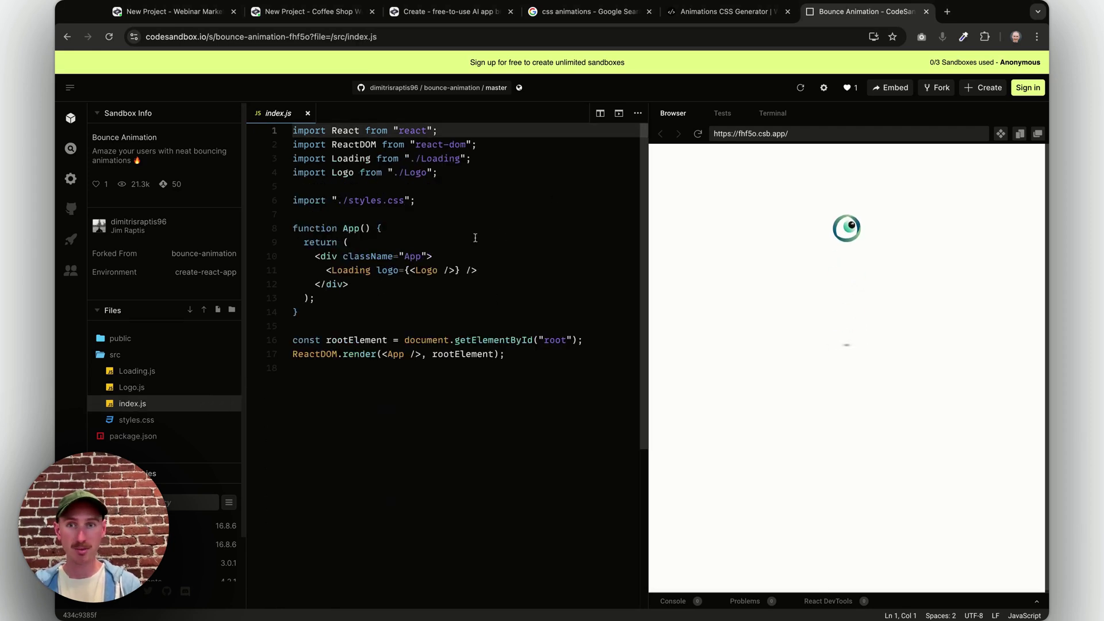
{"action": "left_click", "coordinate": [138, 420]}
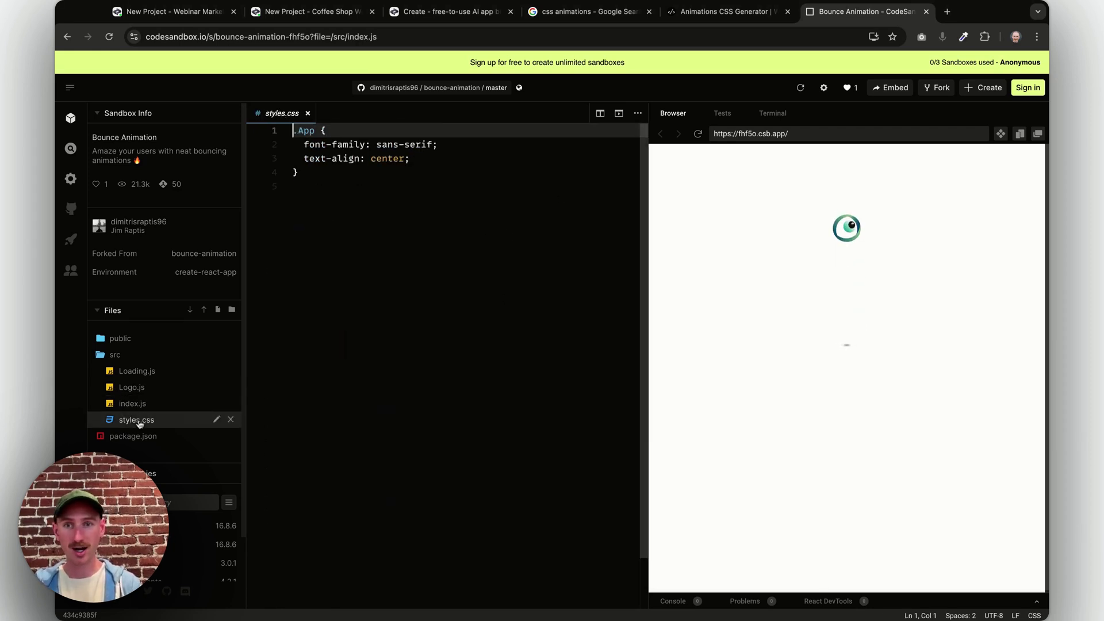
Step: Open Logo.js in the sandbox and select all of its code
{"action": "left_click", "coordinate": [131, 387]}
{"action": "left_click", "coordinate": [443, 253]}
{"action": "key", "text": "ctrl+a"}
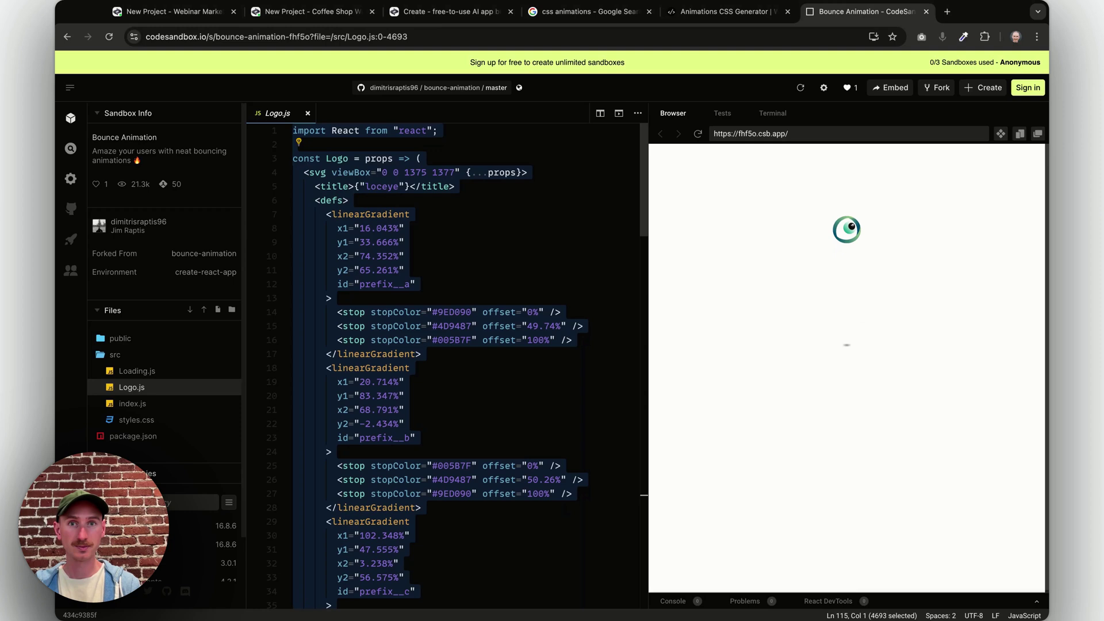
Step: Switch to the empty New Page in Create and generate it from "Animate a smiley face emoji with this animation" followed by the copied Logo.js code
{"action": "key", "text": "super+3"}
{"action": "type", "text": "Animate"}
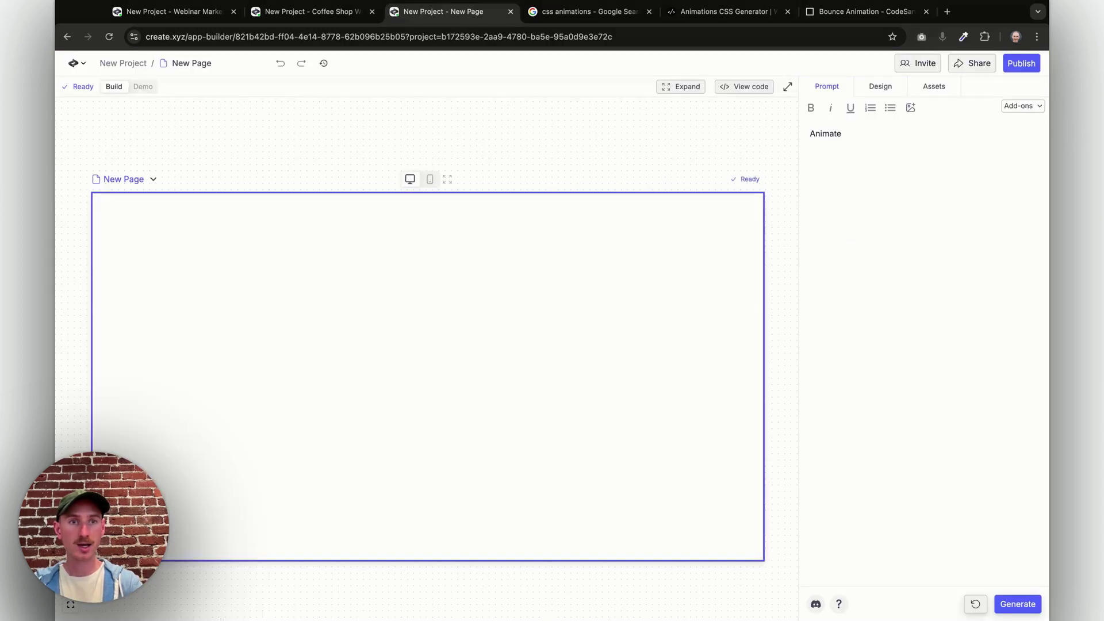
{"action": "type", "text": " a smiley "}
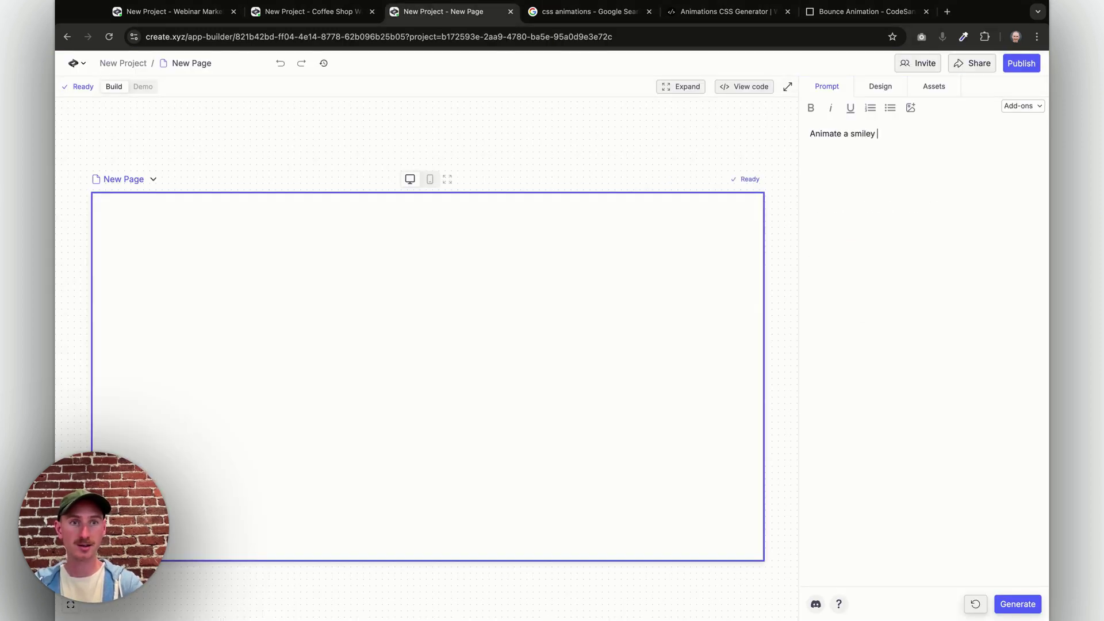
{"action": "type", "text": "face emoji with "}
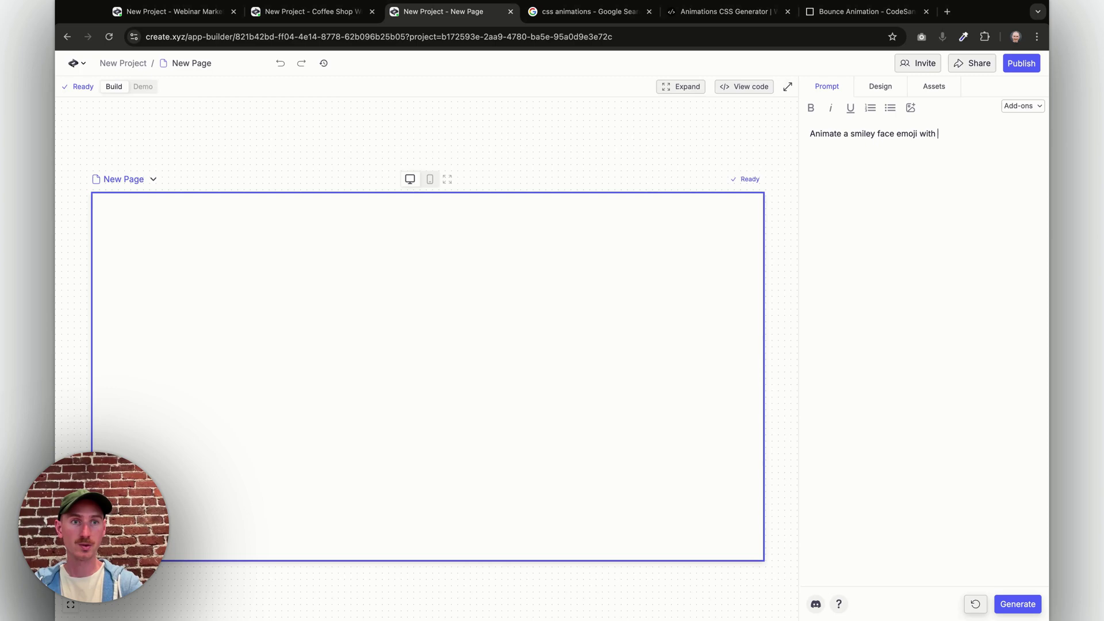
{"action": "type", "text": "this animation:"}
{"action": "key", "text": "super+v"}
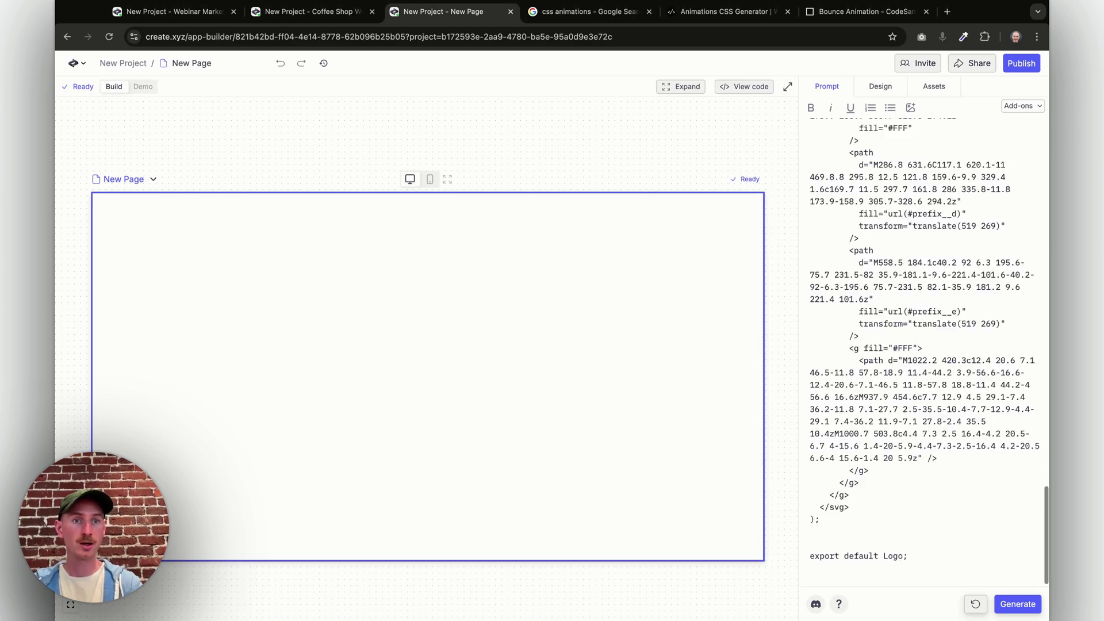
{"action": "left_click", "coordinate": [1016, 604]}
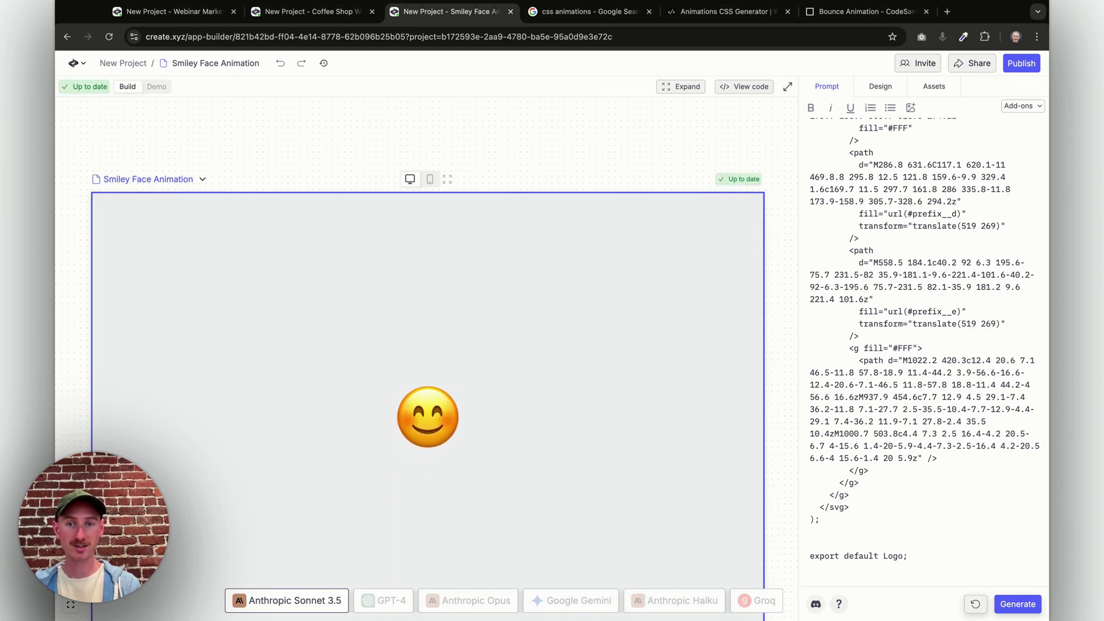
Step: Review the start of the prompt and the generated code of the Smiley Face Animation page, and return to the page preview
{"action": "scroll", "coordinate": [940, 332], "scroll_direction": "up", "scroll_amount": 20}
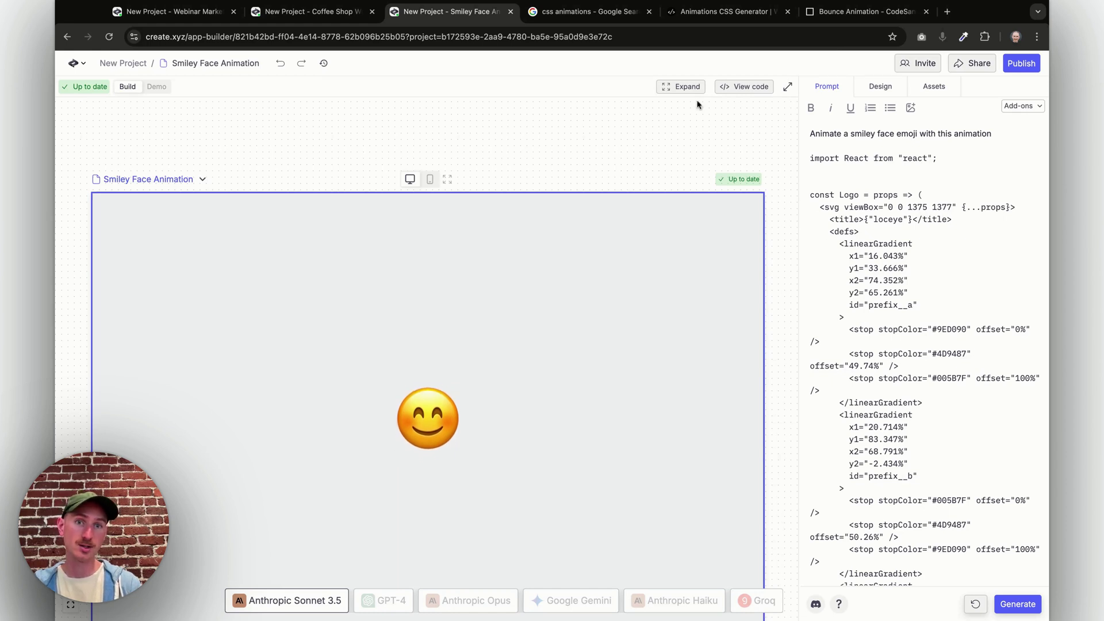
{"action": "left_click", "coordinate": [733, 87]}
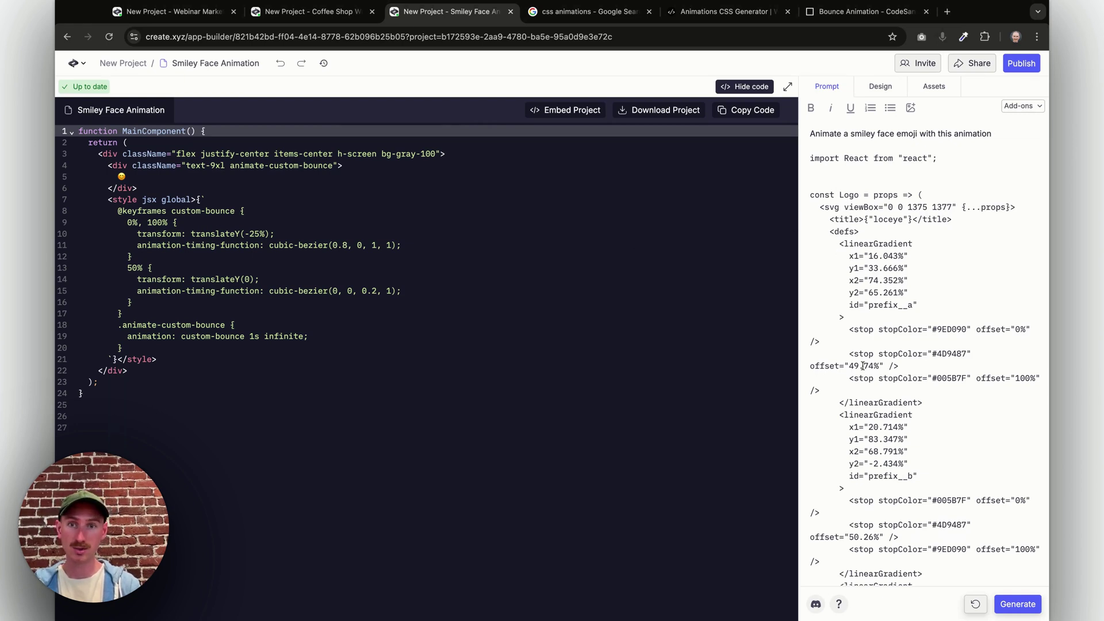
{"action": "scroll", "coordinate": [862, 366], "scroll_direction": "down", "scroll_amount": 3}
{"action": "scroll", "coordinate": [862, 365], "scroll_direction": "up", "scroll_amount": 3}
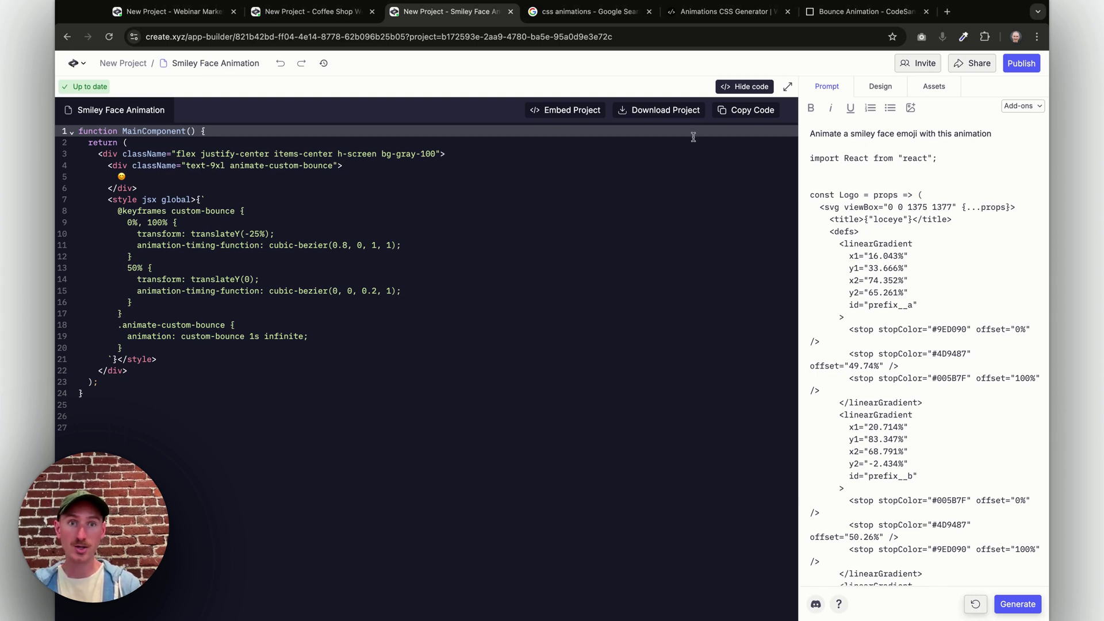
{"action": "left_click", "coordinate": [742, 91]}
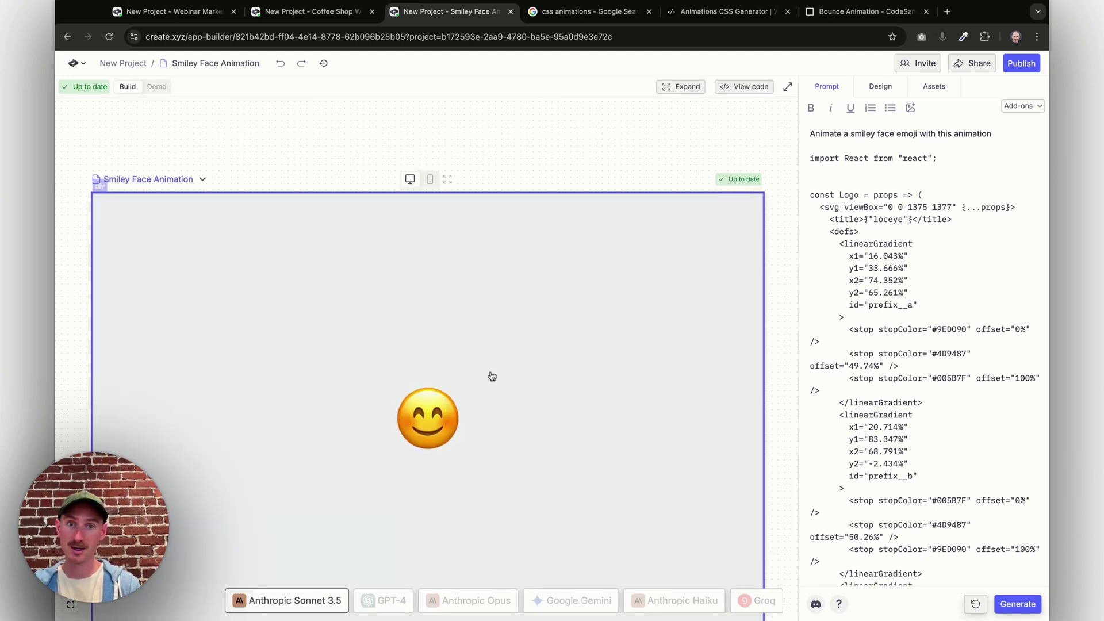